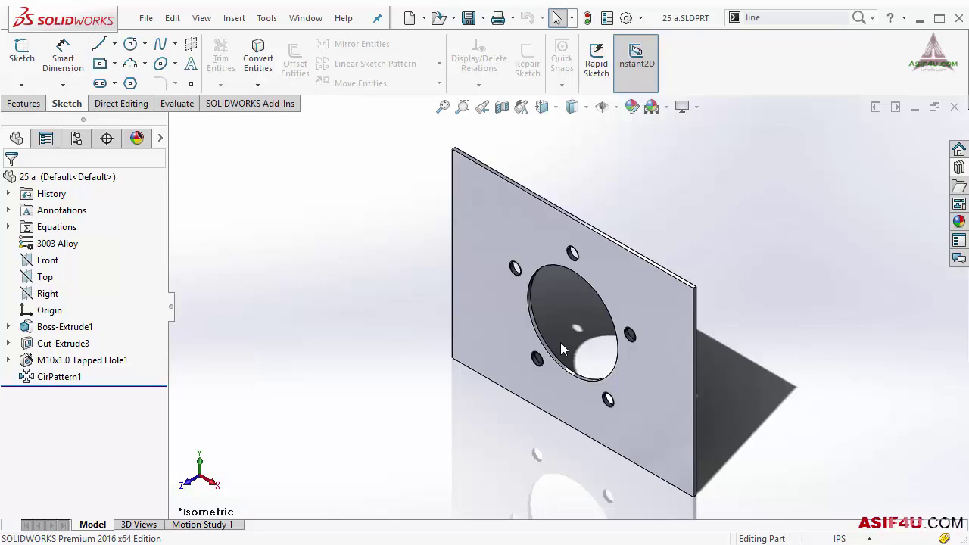
Zoom out from the plate, in closely on its large central hole, and back out to the whole part.
scroll(566, 334, "up", 5)
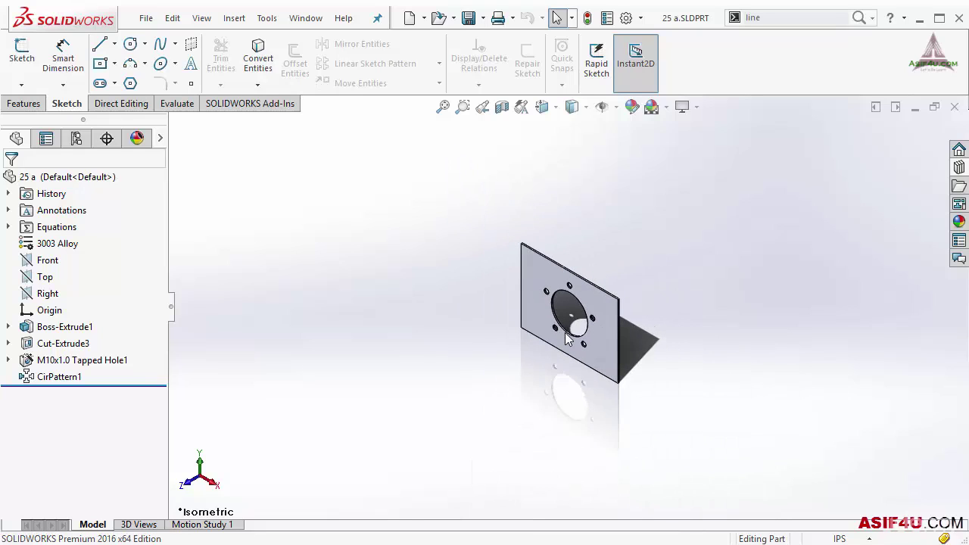
scroll(566, 334, "up", 6)
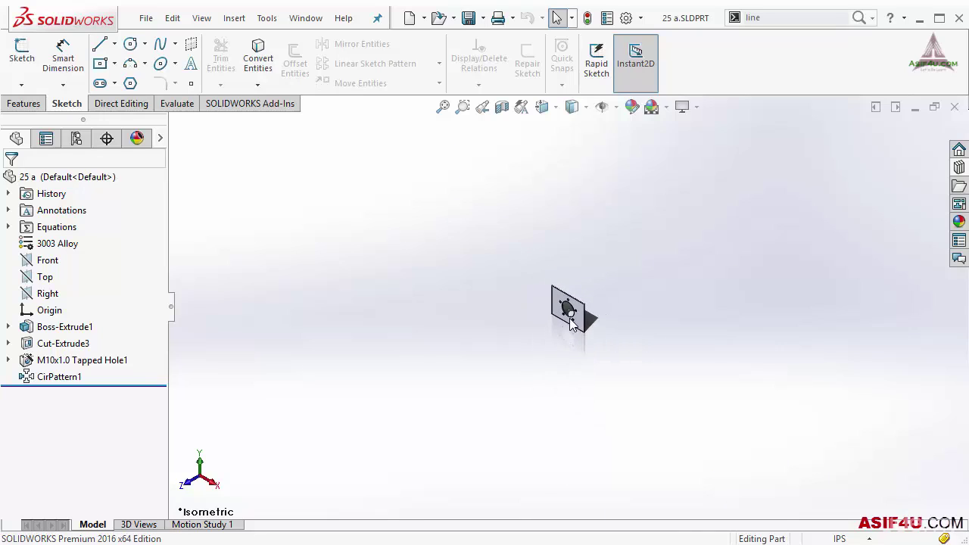
scroll(574, 312, "down", 5)
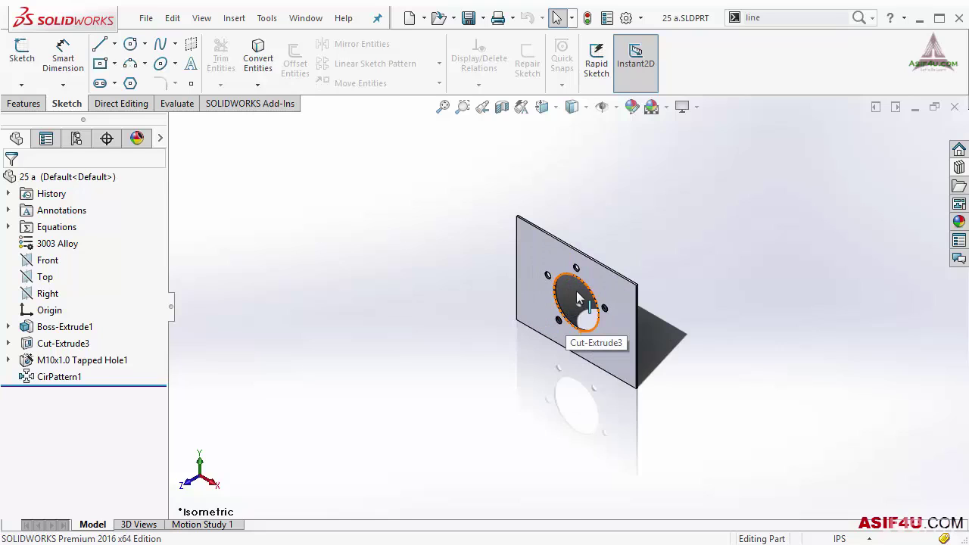
scroll(575, 303, "down", 8)
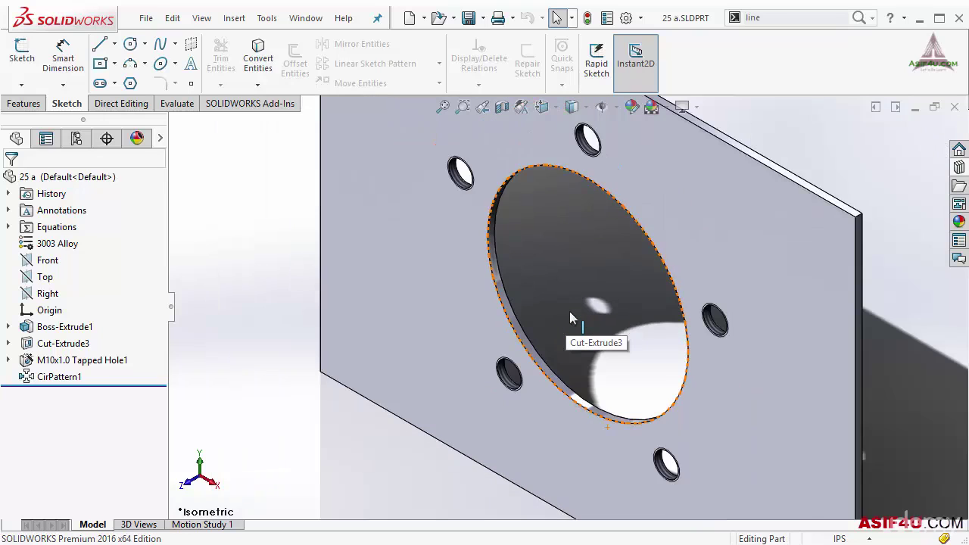
scroll(570, 311, "up", 6)
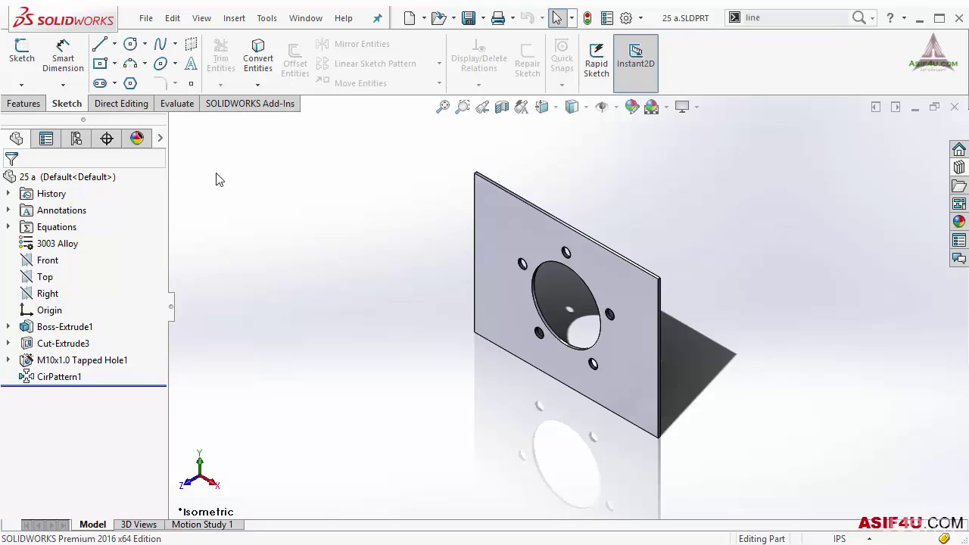
Zoom out in increments until the plate is only a tiny speck, then fit the whole part in the view.
key("z")
key("z")
key("z")
key("z")
key("z")
key("z")
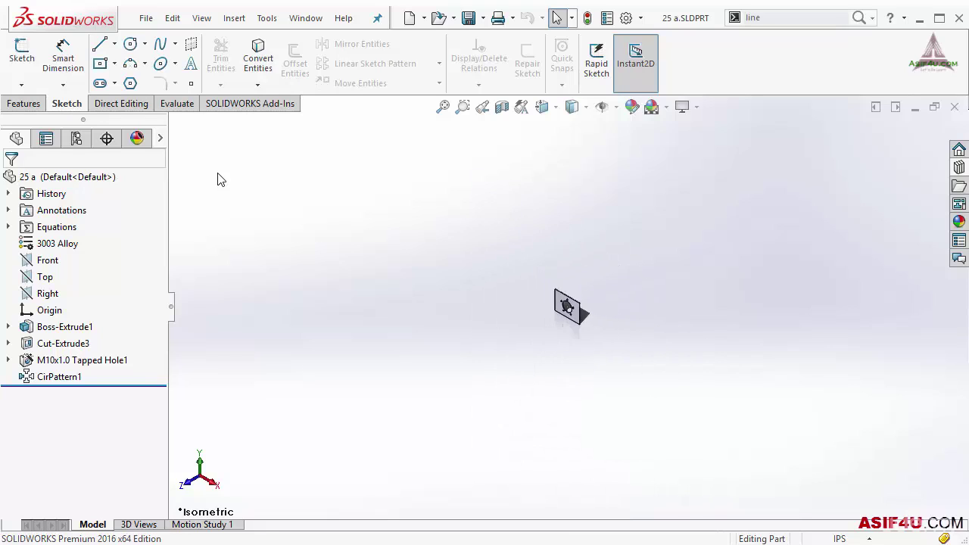
key("z")
key("z")
key("z")
key("z")
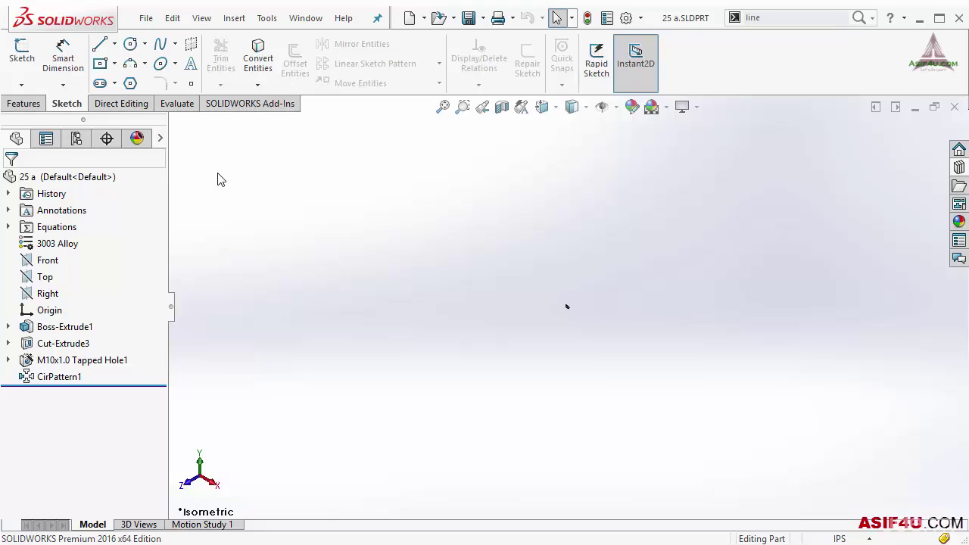
key("z")
scroll(217, 180, "down", 2)
scroll(217, 179, "down", 2)
key("f")
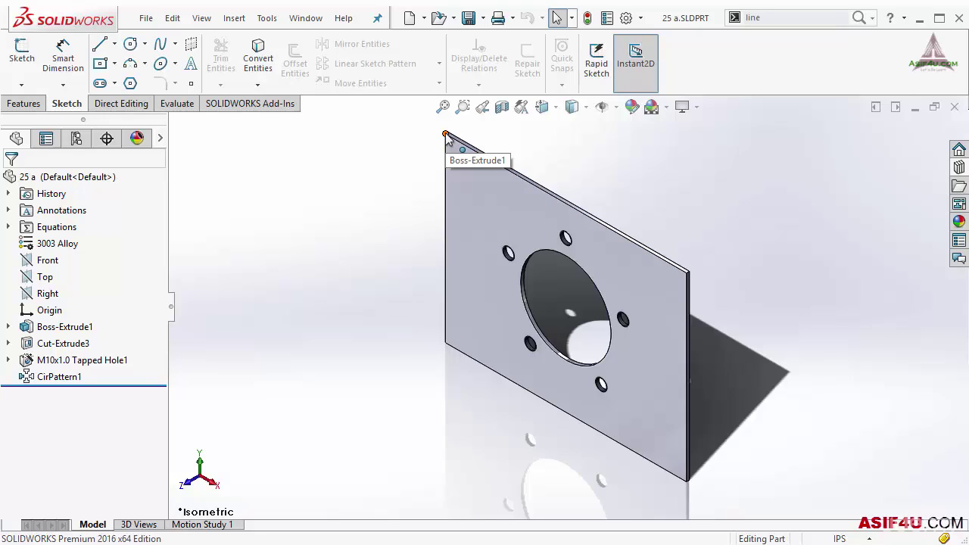
Zoom in on the plate's upper-left corner to inspect its thickness, then return to a view of the whole plate.
scroll(446, 138, "down", 5)
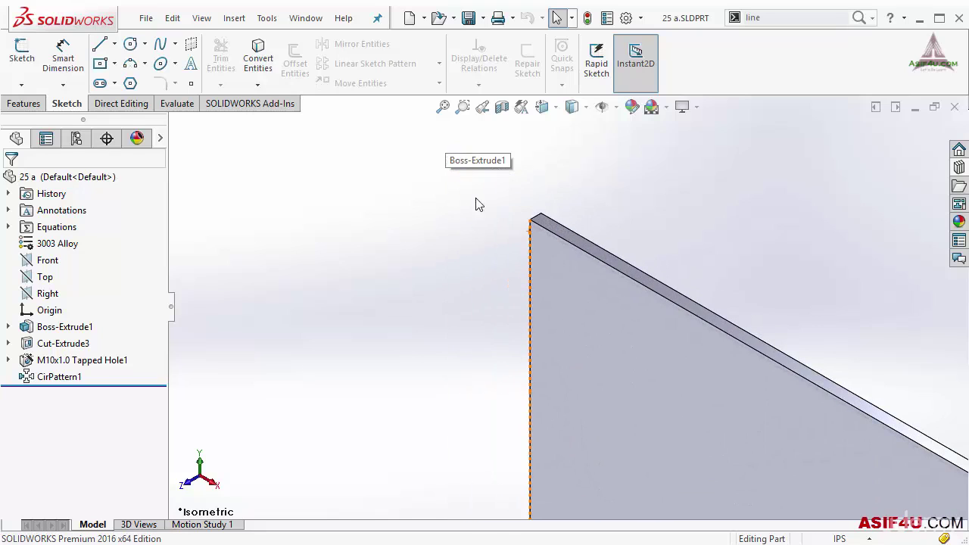
scroll(537, 242, "down", 4)
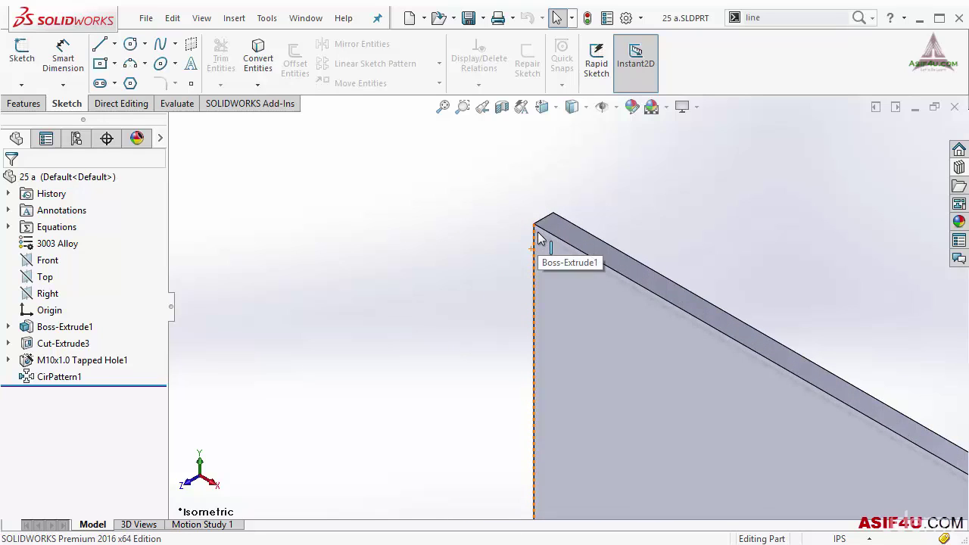
scroll(539, 247, "down", 5)
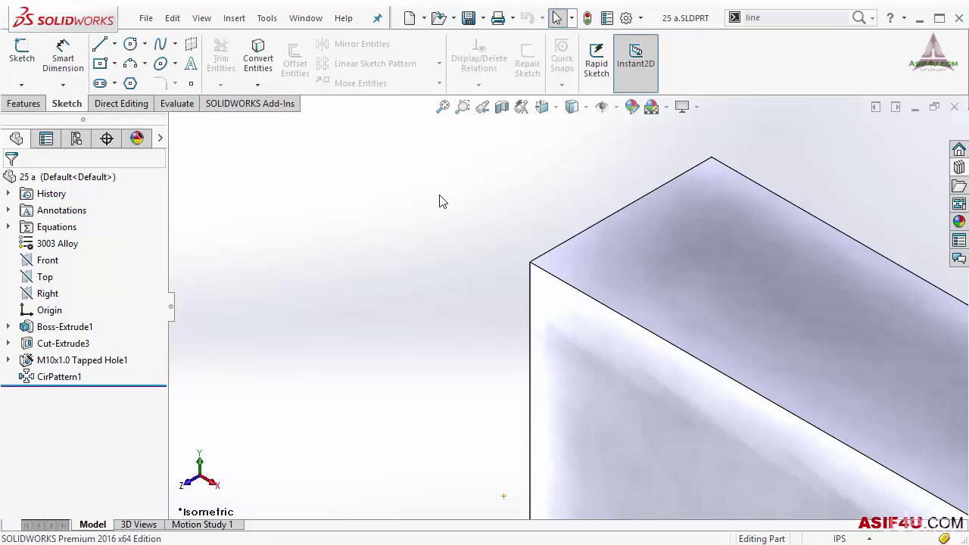
scroll(686, 368, "up", 10)
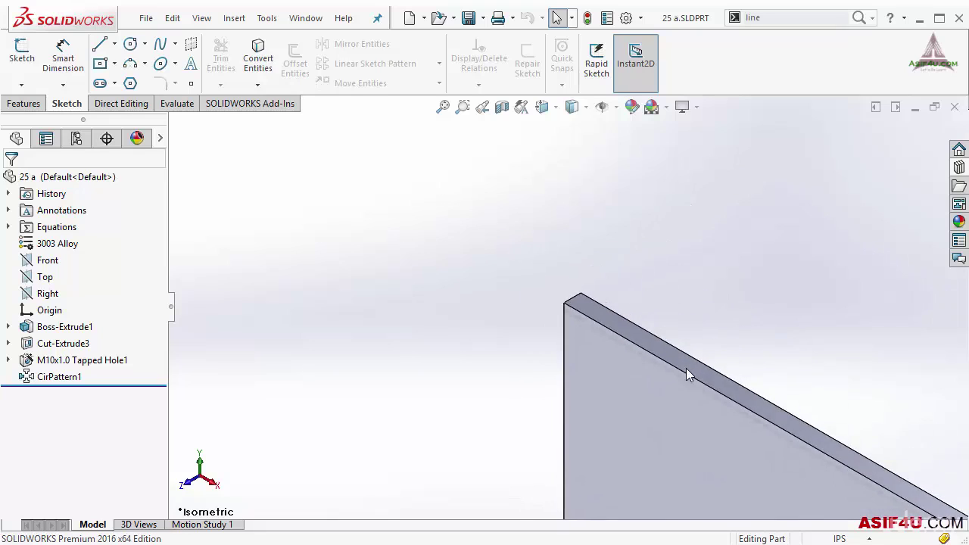
scroll(640, 366, "down", 6)
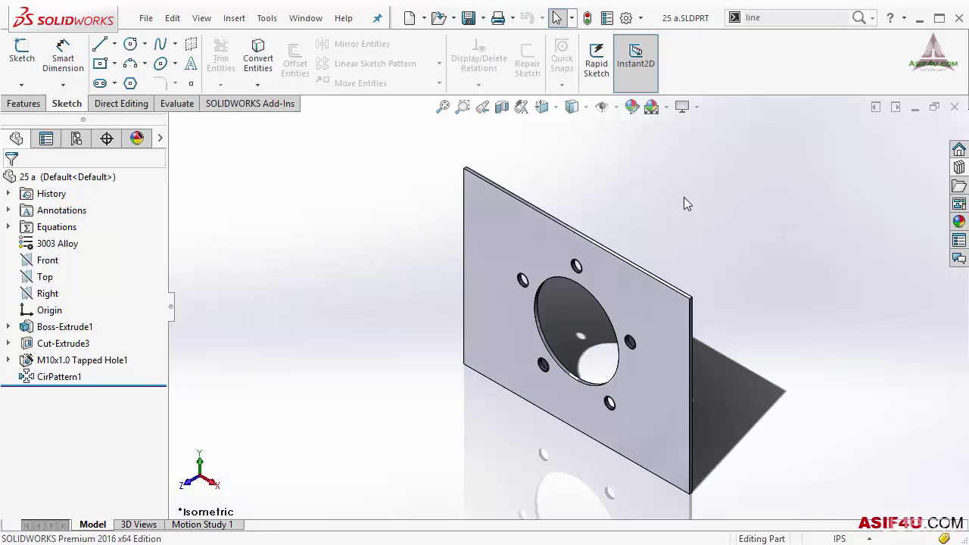
Use Zoom to Area to enlarge the small tapped hole at the upper left of the central opening.
right_click(303, 191)
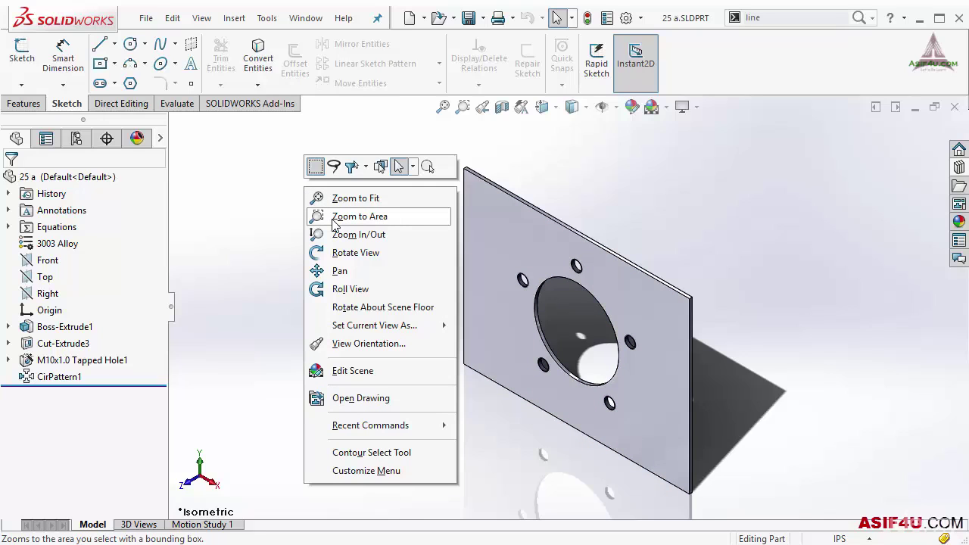
left_click(277, 231)
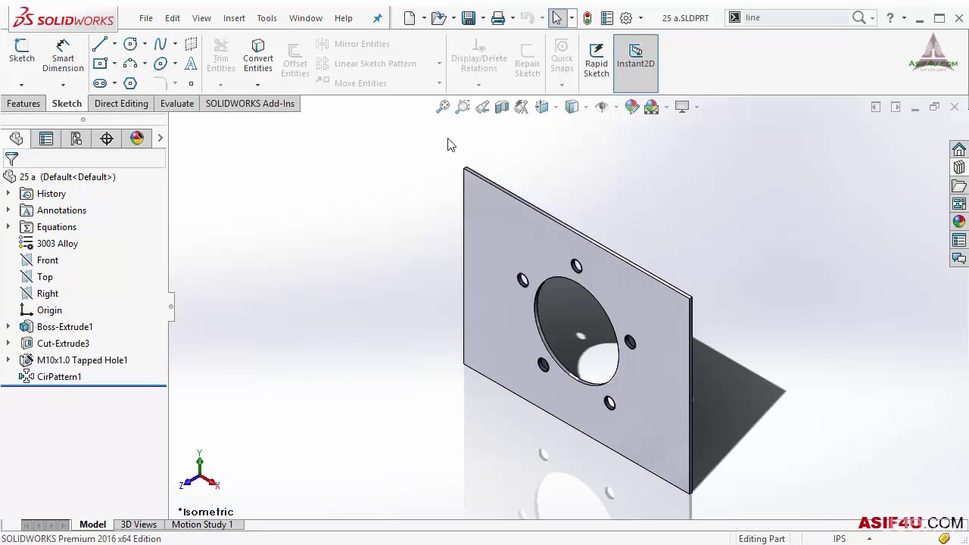
left_click(472, 109)
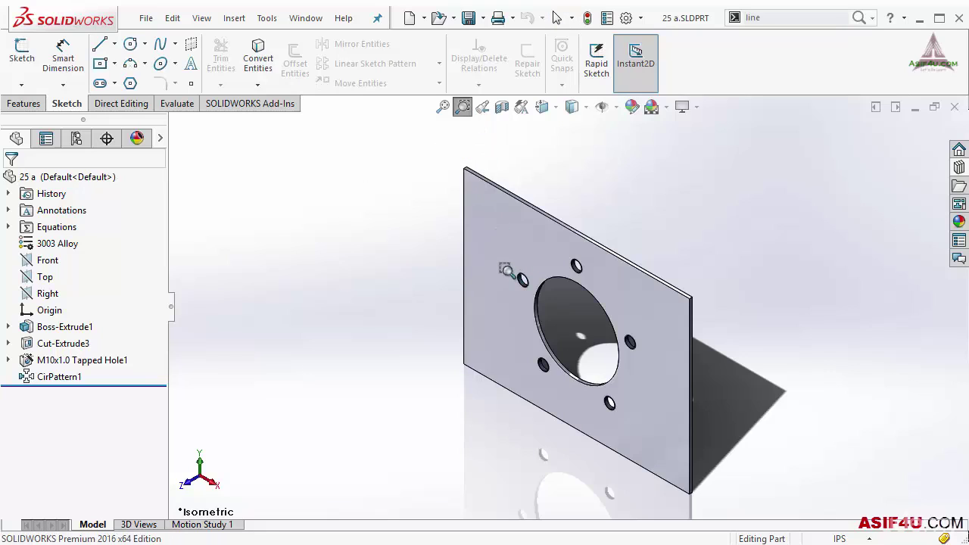
left_click_drag(506, 263, 541, 298)
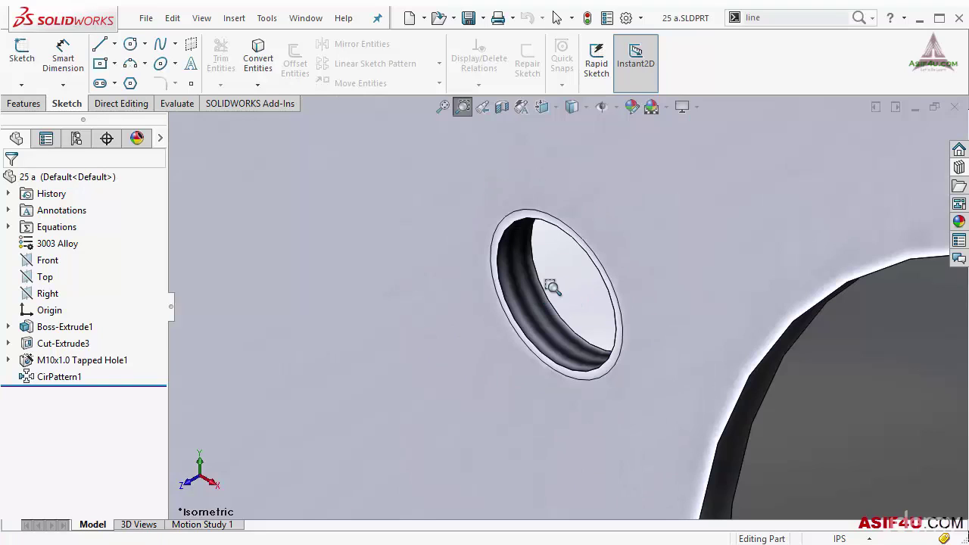
Zoom back out from the tapped hole and fit the whole plate in the view.
scroll(551, 286, "up", 10)
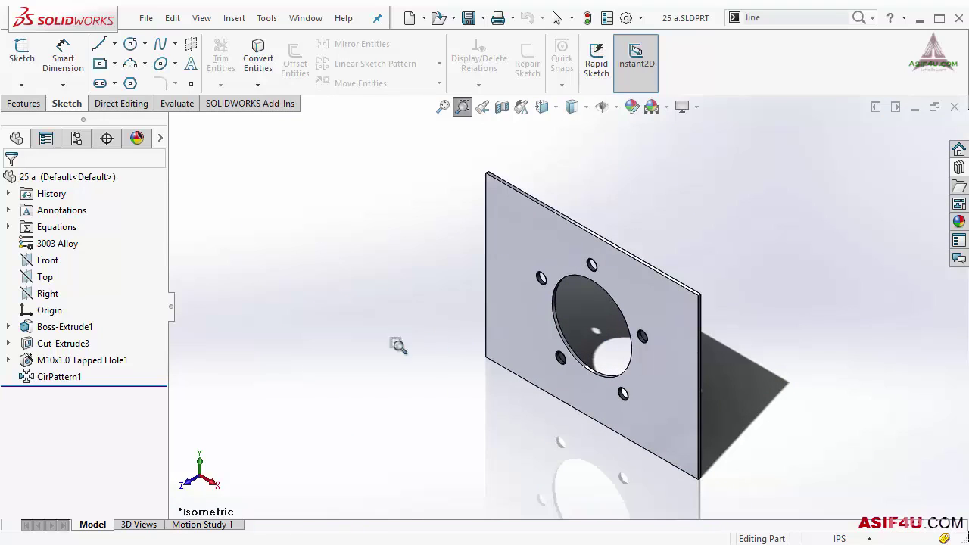
scroll(471, 365, "up", 1)
scroll(470, 362, "up", 5)
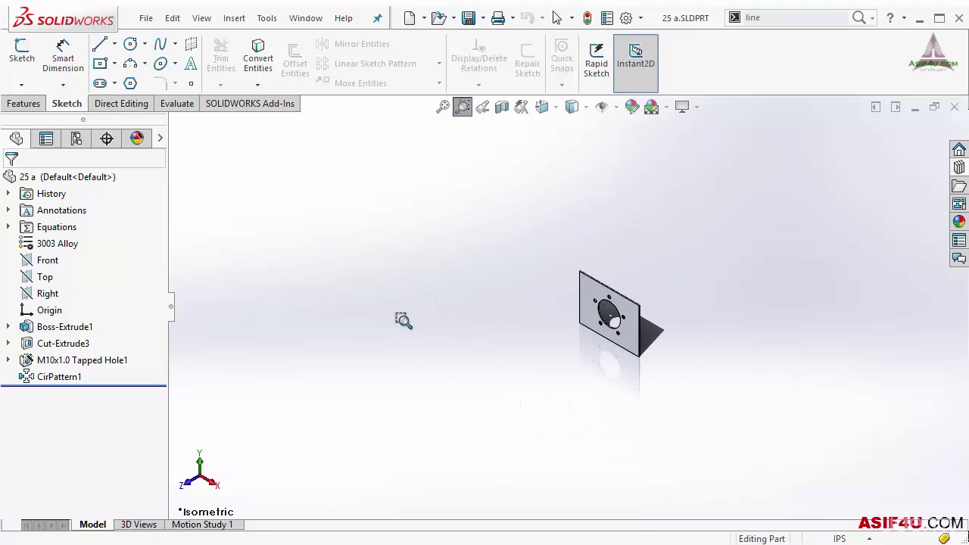
scroll(402, 320, "down", 5)
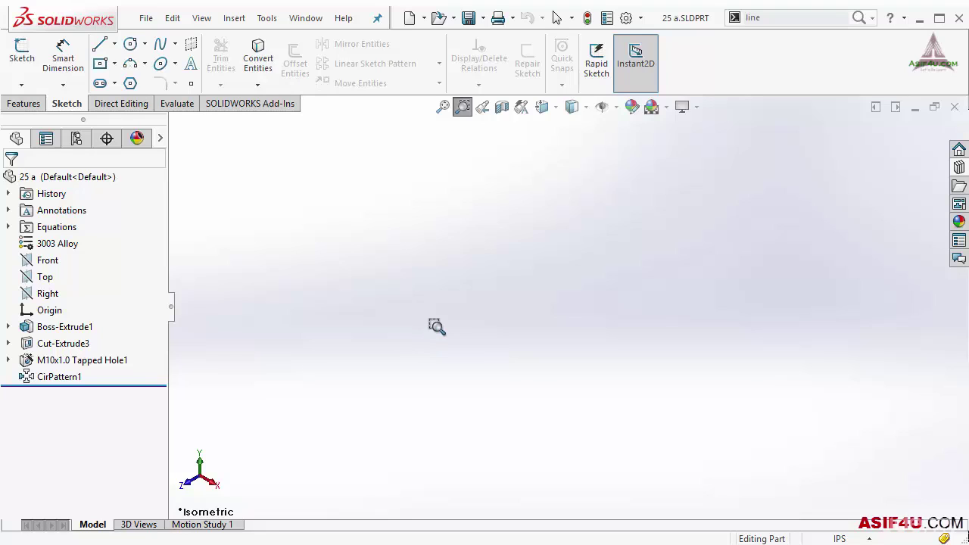
key("f")
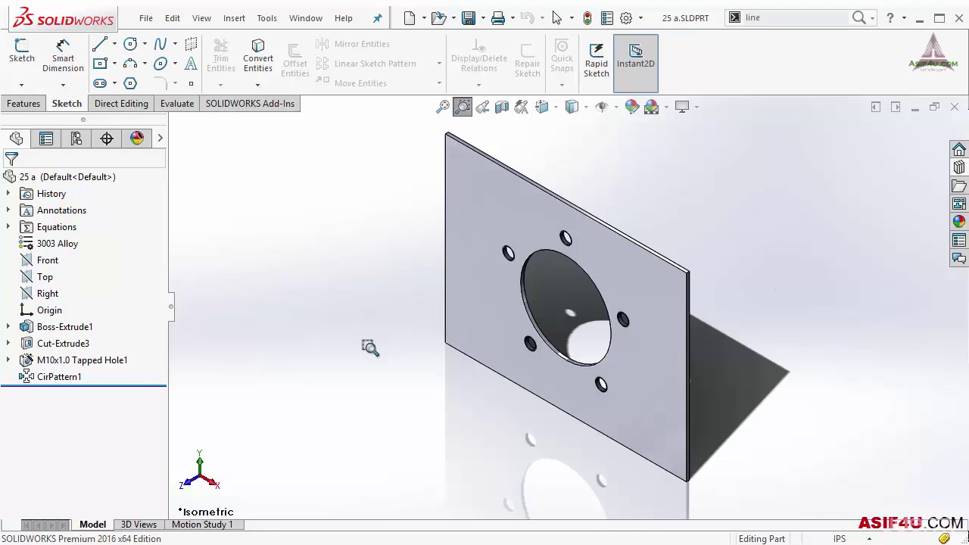
Zoom far out from the plate and bring it back with the Zoom to Fit command.
scroll(553, 344, "up", 6)
scroll(557, 316, "up", 3)
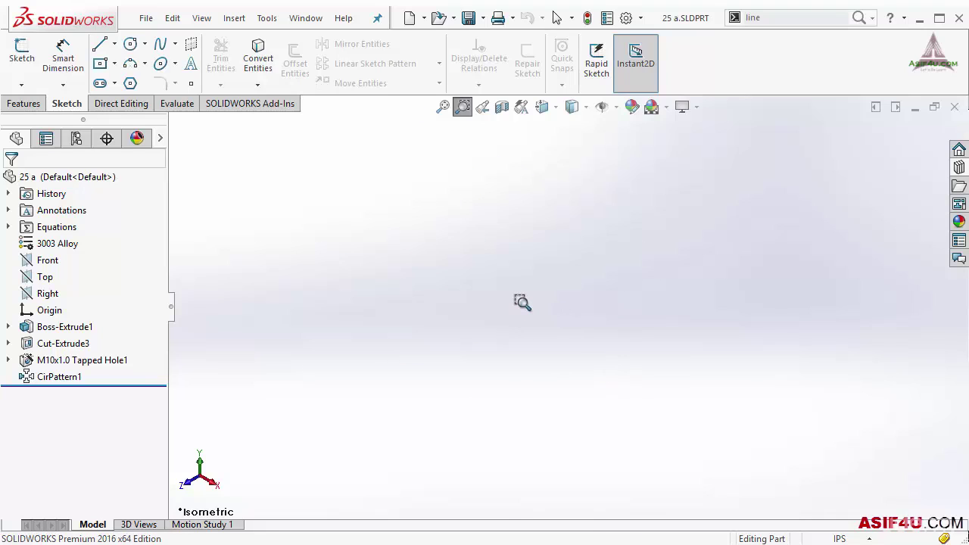
left_click(443, 107)
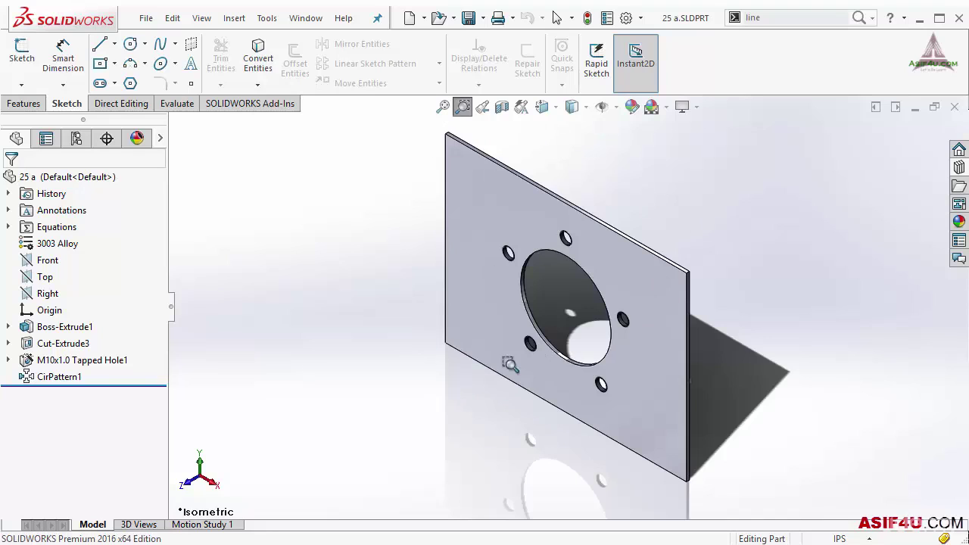
Shrink the view of the plate incrementally, leave the Zoom to Area tool, and refit the part.
key("z")
key("z")
key("z")
key("z")
key("z")
key("z")
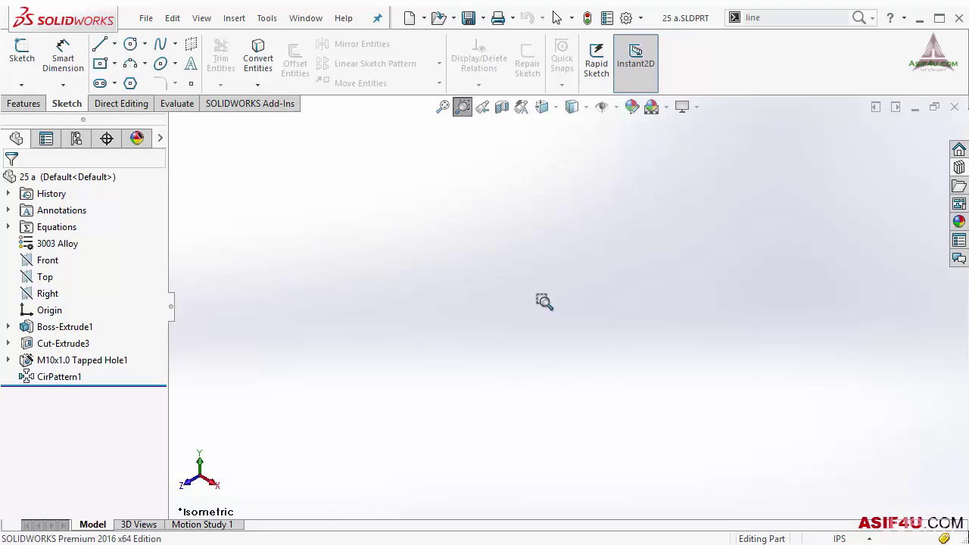
key("Escape")
key("f")
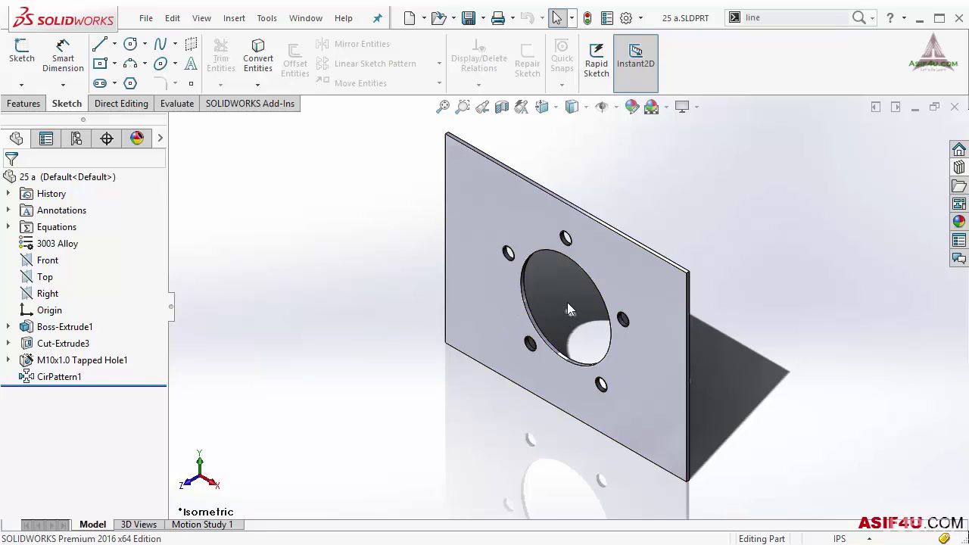
Rotate the plate freely to a different angle, then restore the isometric view.
middle_click_drag(567, 302, 558, 272)
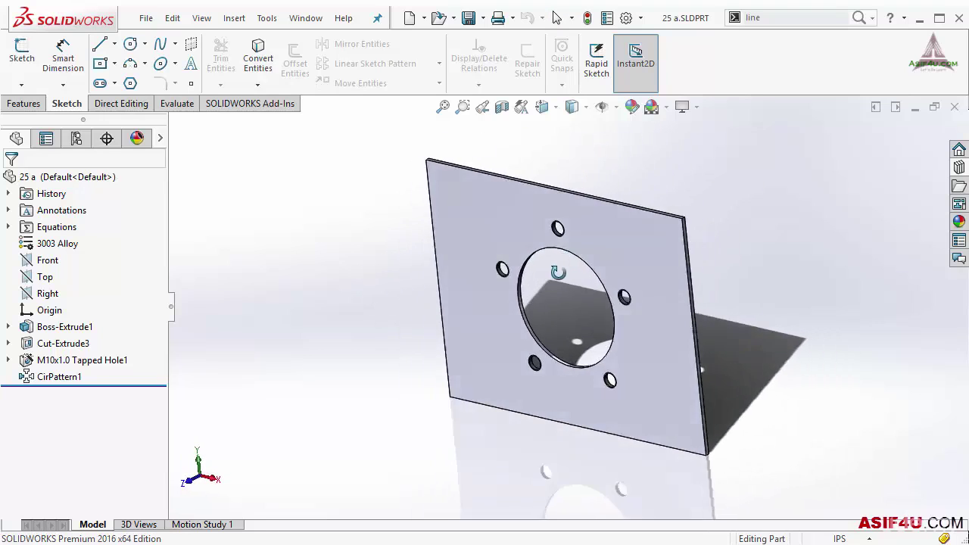
key("ctrl+7")
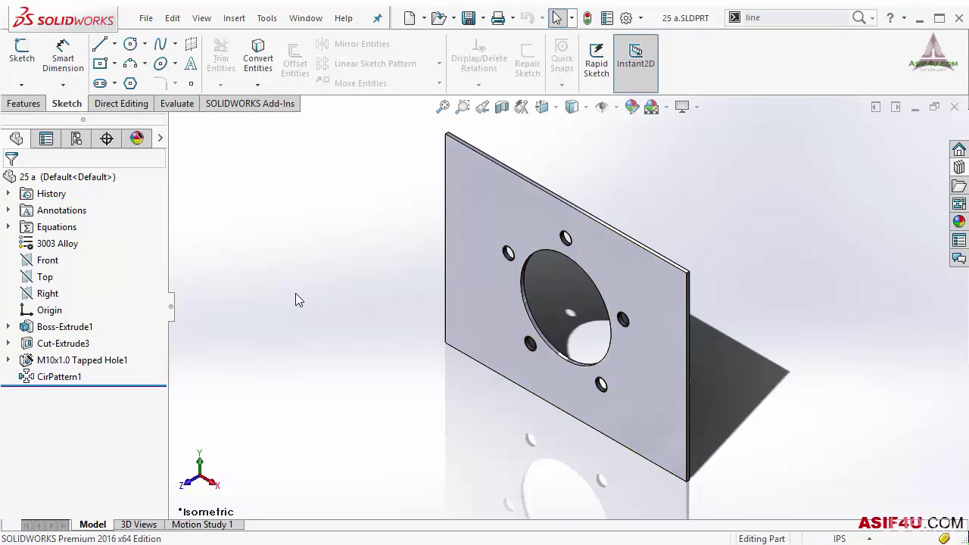
Pan the plate around the graphics area with the Pan tool, exit the tool, and pan the view once more directly.
right_click(252, 234)
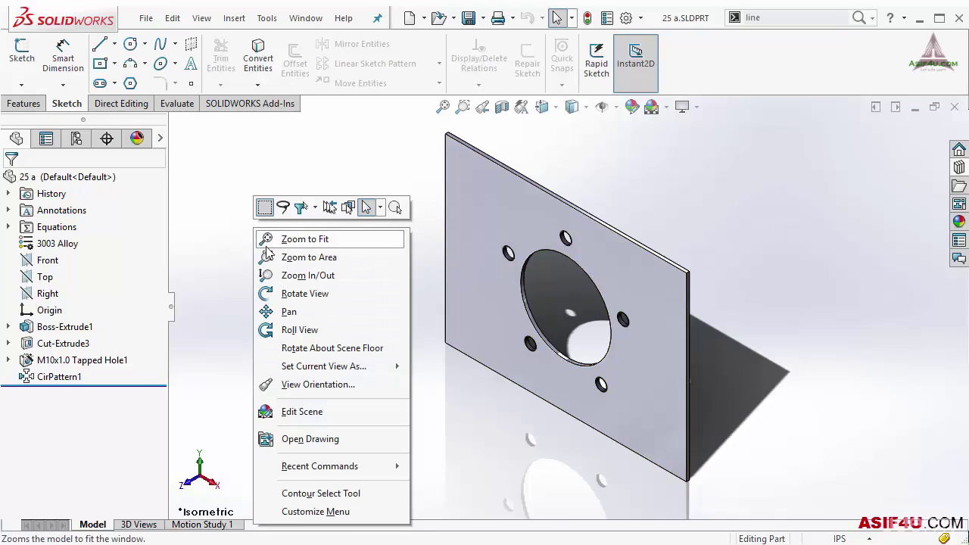
left_click(288, 313)
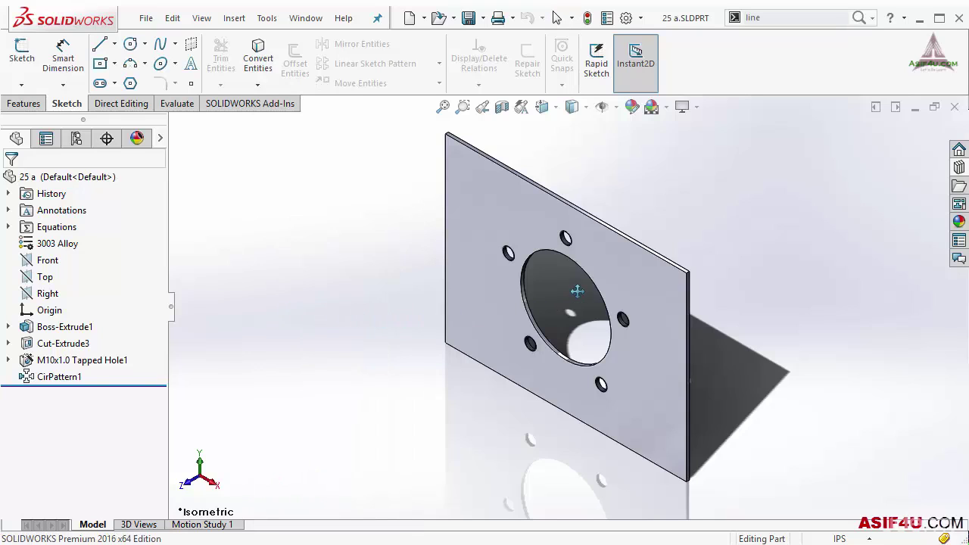
left_click_drag(581, 281, 645, 246)
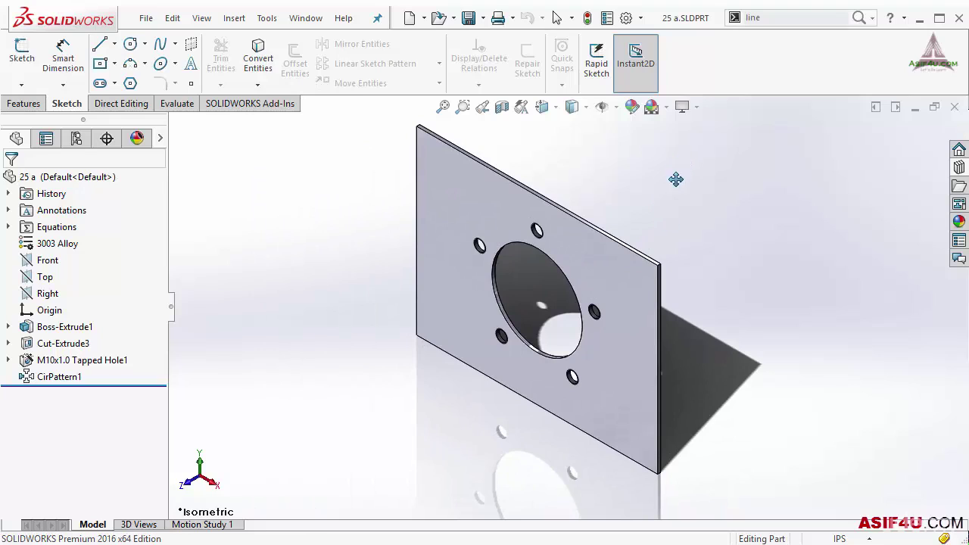
key("Escape")
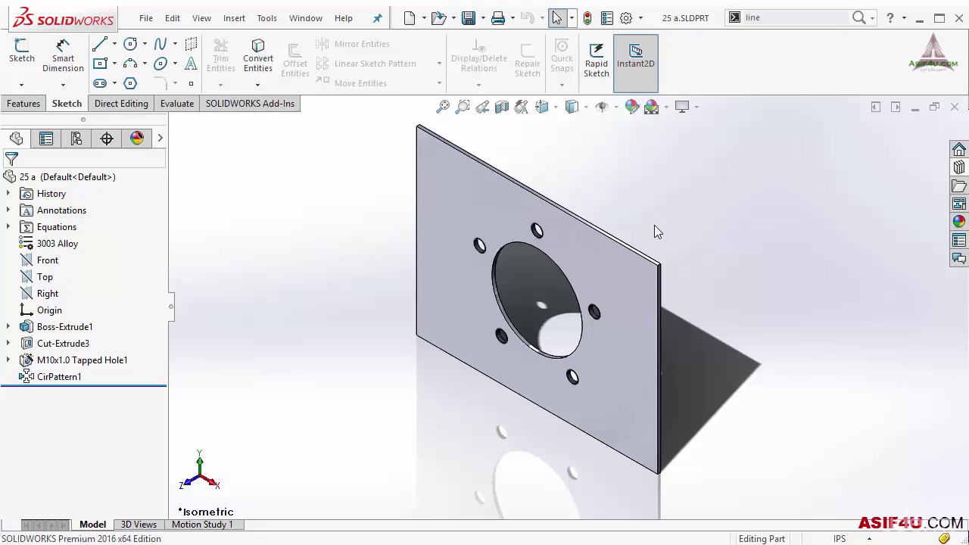
middle_click_drag(657, 204, 664, 227, "ctrl")
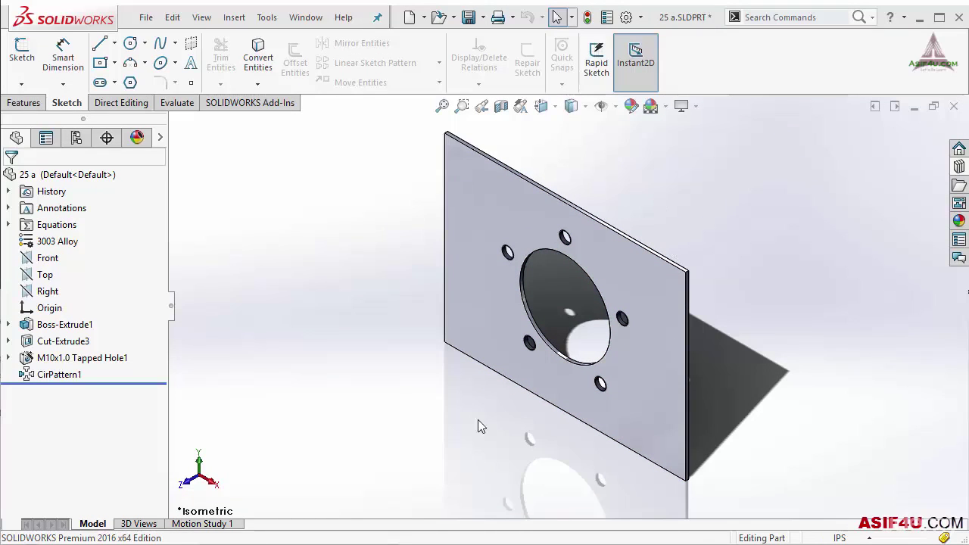
Rotate the view about the plate's front left vertical edge.
left_click(443, 236)
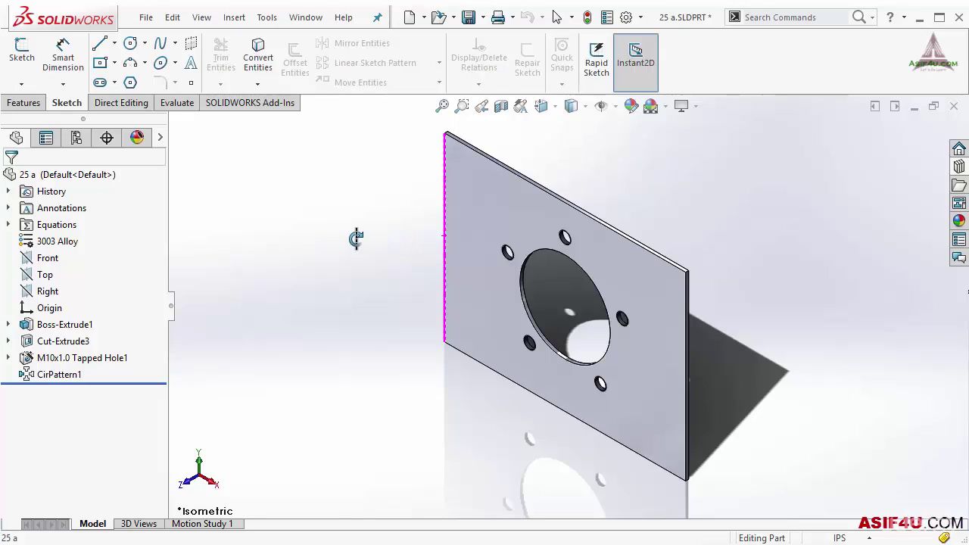